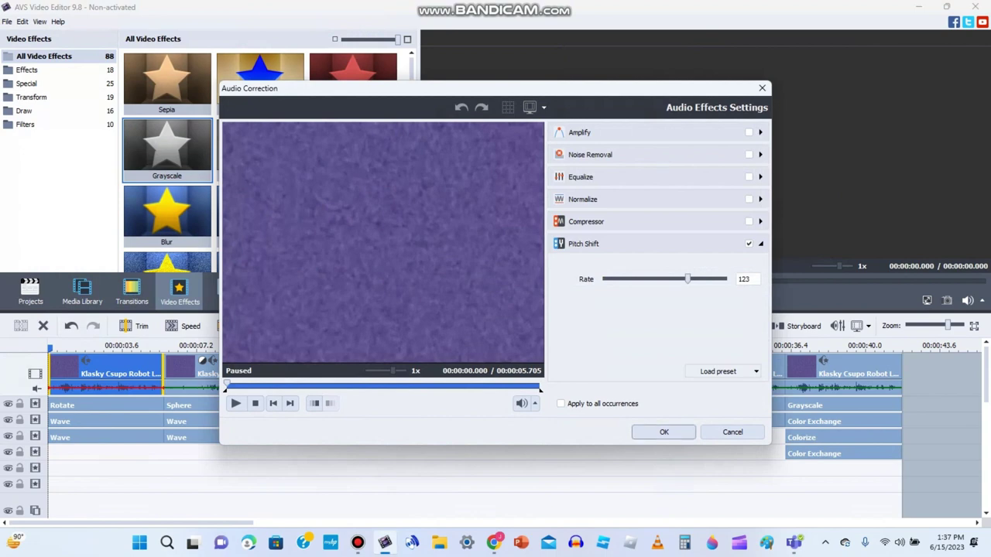
# Accept the first clip's audio settings, and review its Rotate effect's angle with the preview scrubbed to the end
pyautogui.click(664, 433)
pyautogui.click(115, 406)
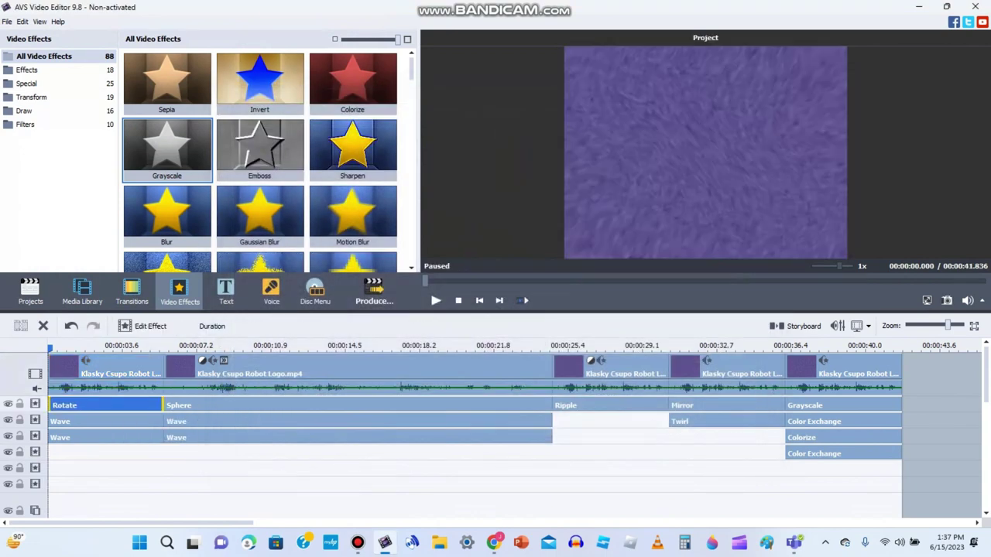
pyautogui.click(142, 326)
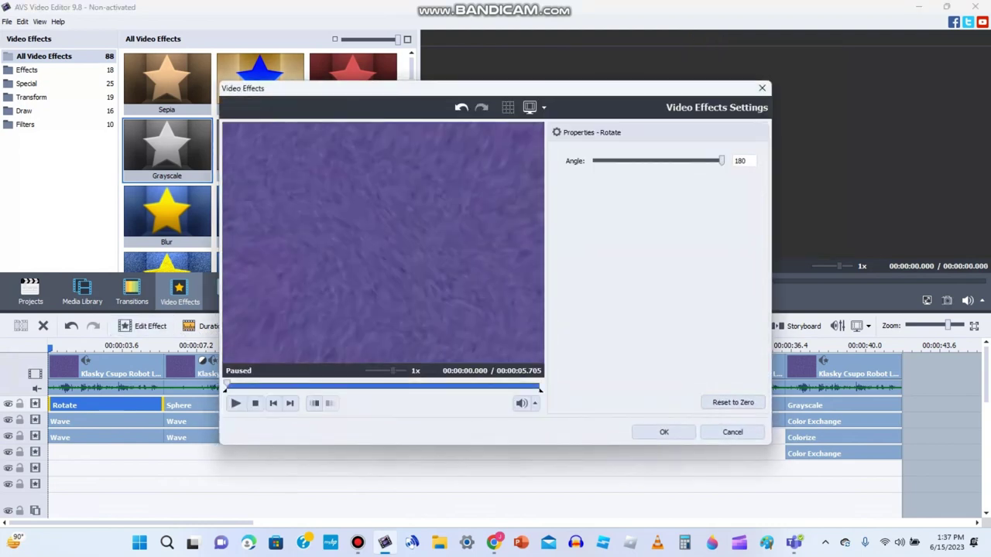
pyautogui.moveTo(226, 387); pyautogui.dragTo(371, 387)
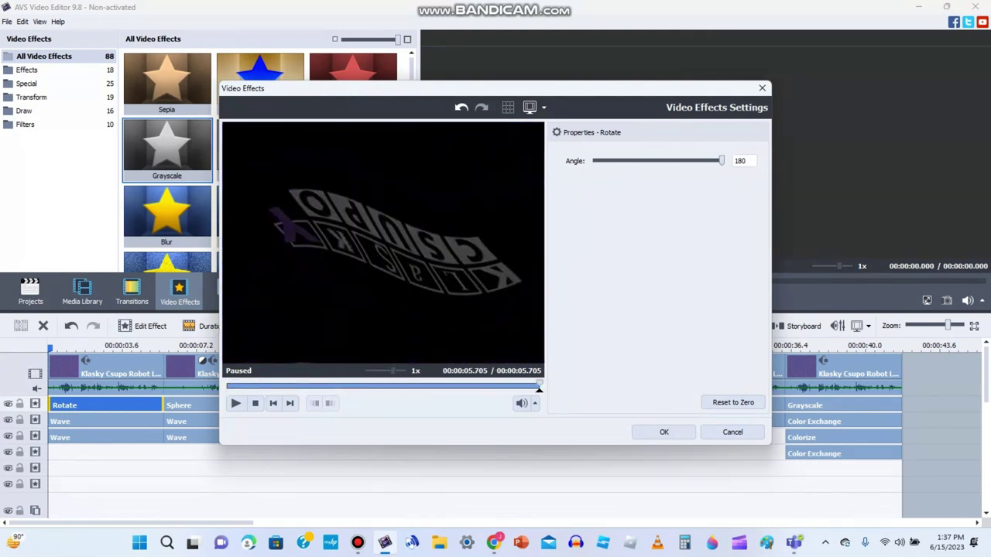
pyautogui.click(664, 432)
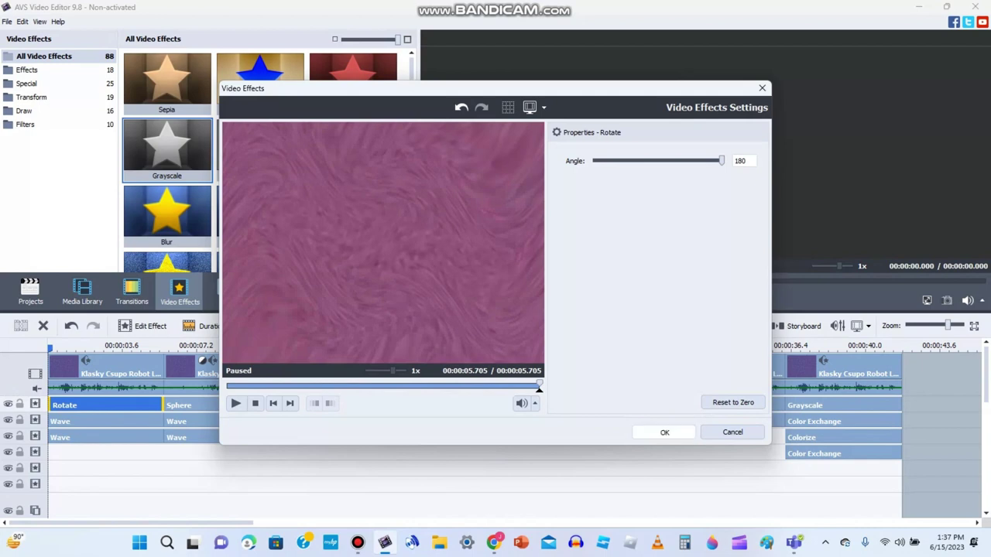
# Review the peaks, amplitude, speed, offset and vertical settings of both Wave effects beneath the first clip
pyautogui.rightClick(102, 423)
pyautogui.click(102, 422)
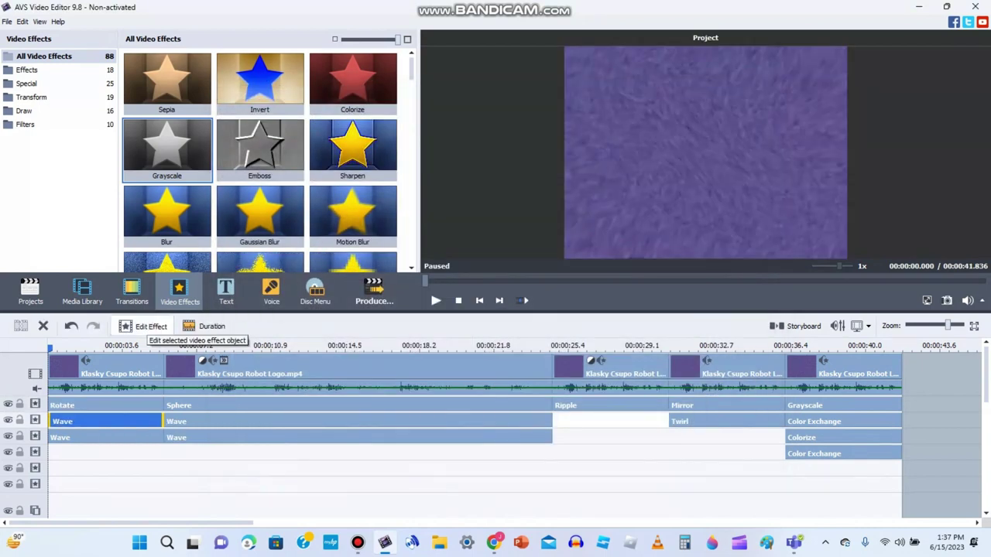
pyautogui.click(147, 326)
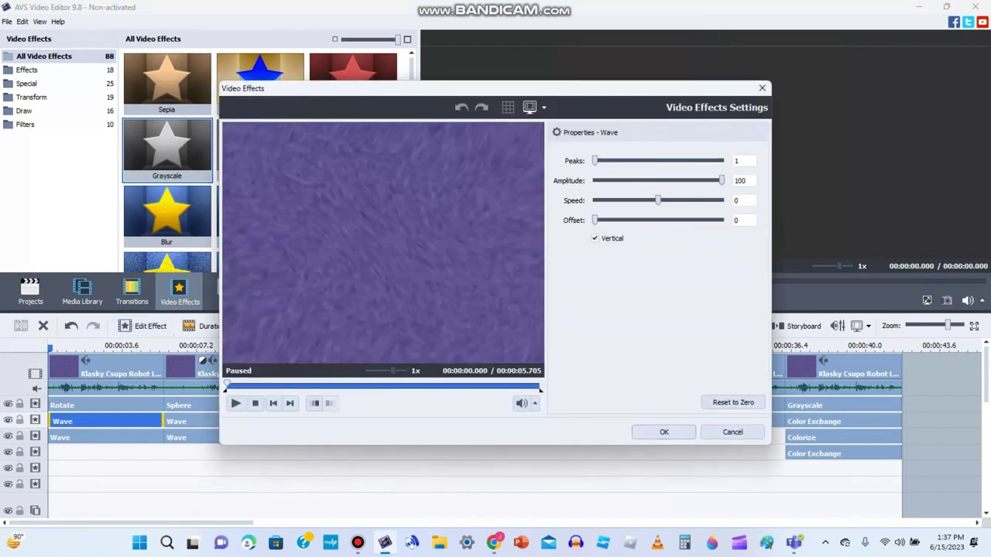
pyautogui.click(663, 433)
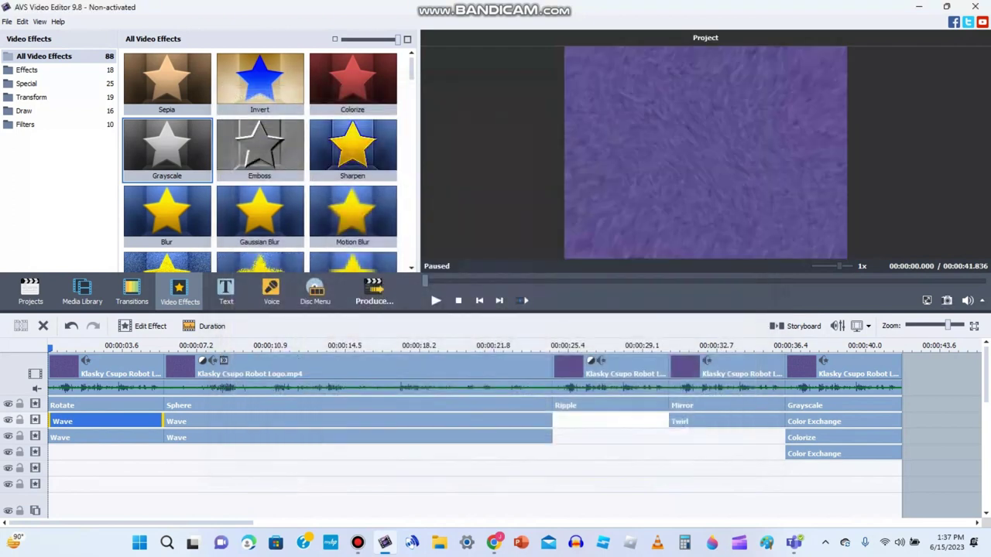
pyautogui.click(106, 437)
pyautogui.click(145, 326)
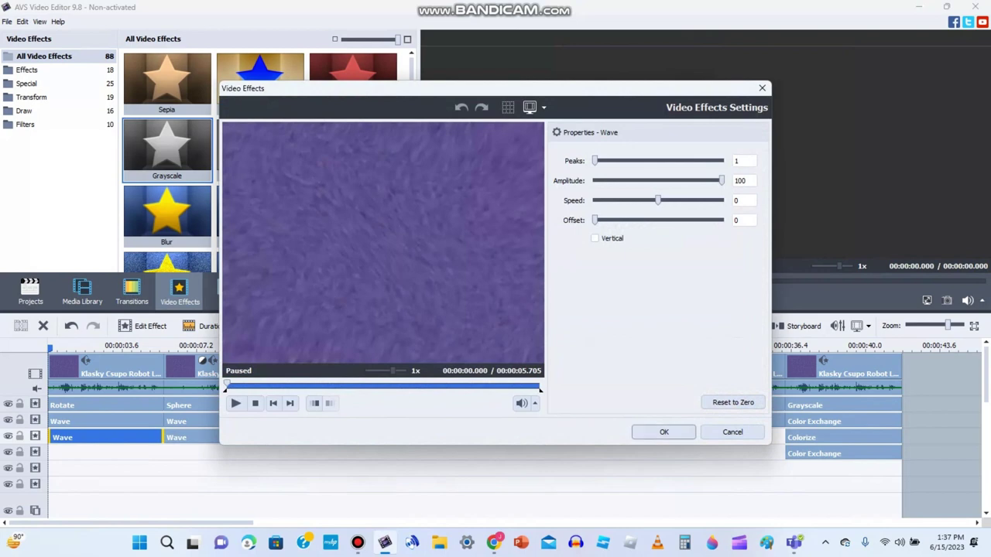
pyautogui.click(663, 432)
# Check the playback speed and color correction settings of the long second clip
pyautogui.click(333, 373)
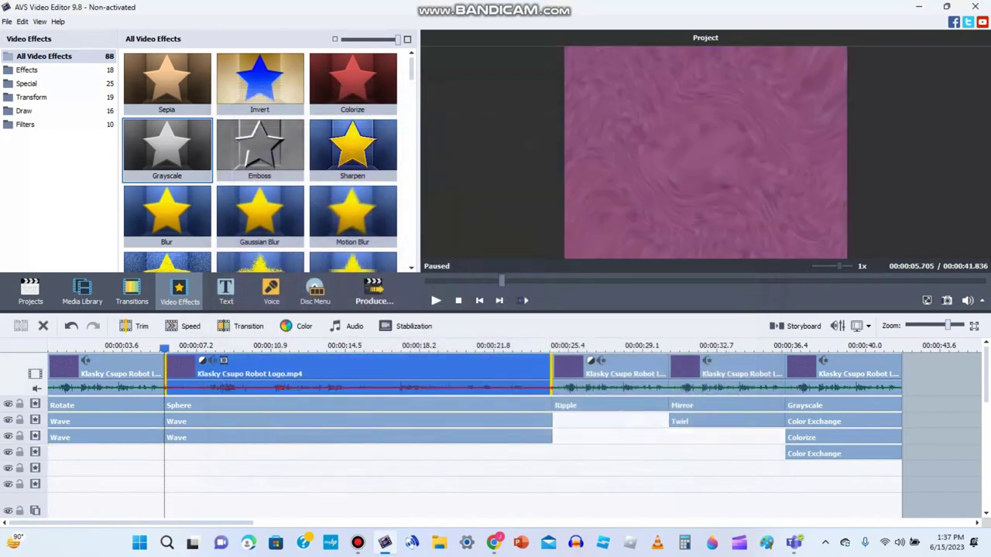
pyautogui.click(185, 326)
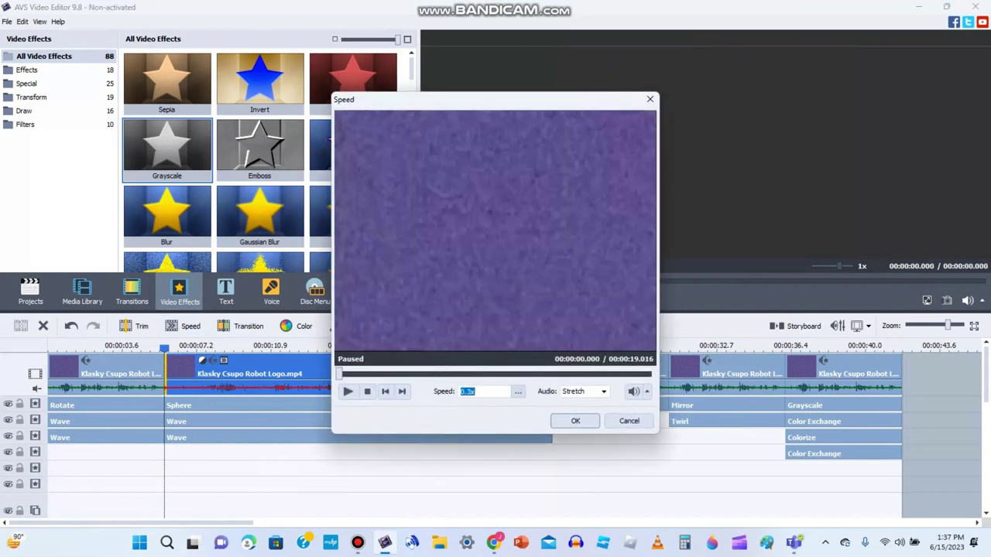
pyautogui.click(575, 421)
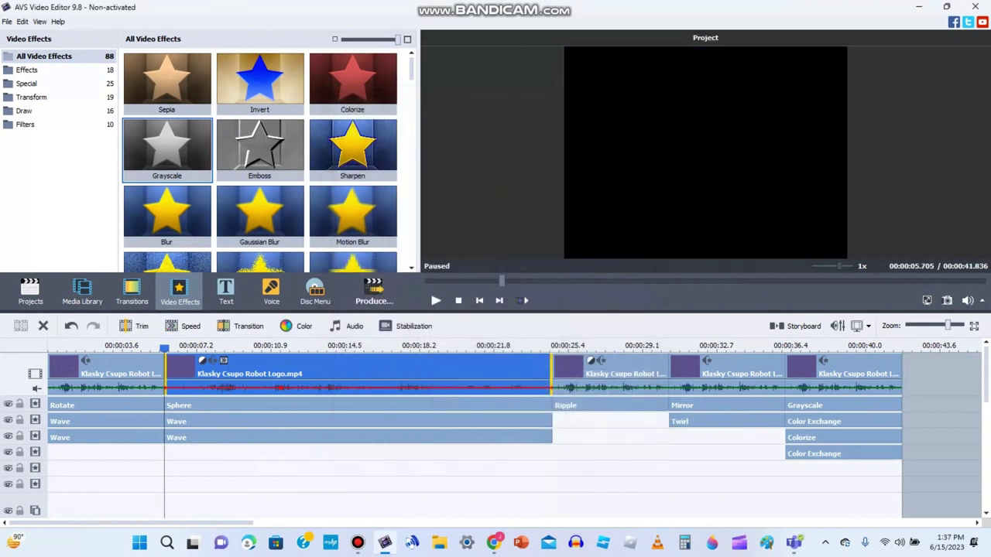
pyautogui.click(298, 326)
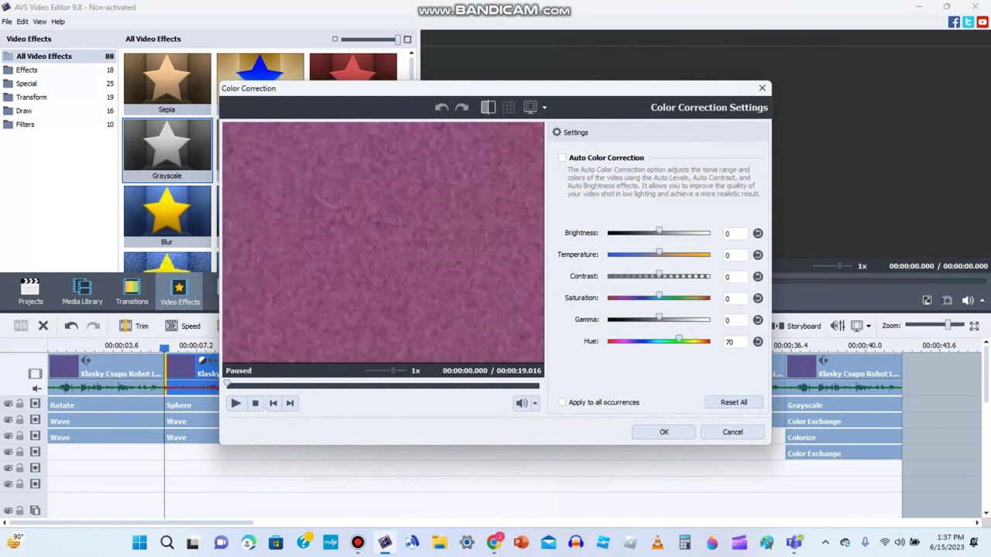
pyautogui.click(664, 432)
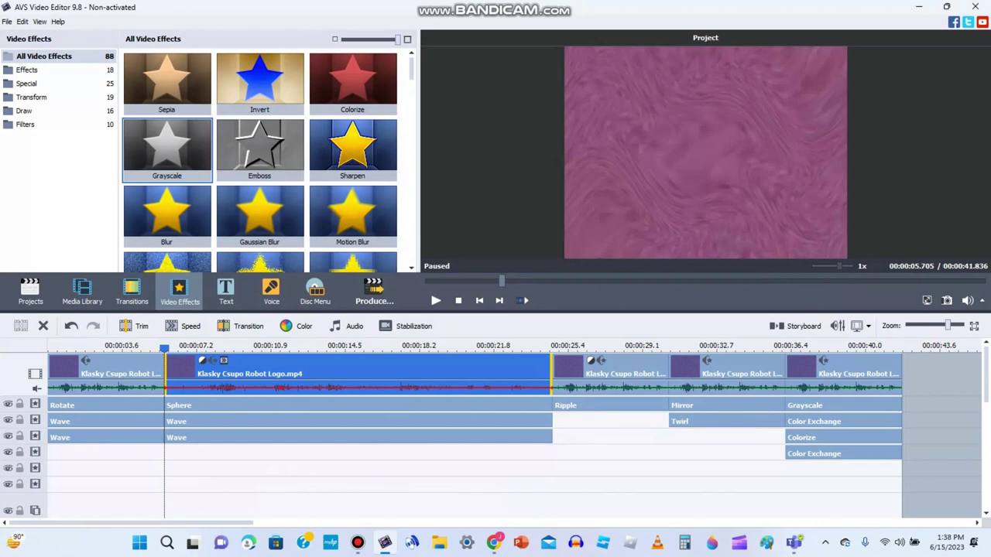
# Check the Pitch Shift rate in the second clip's audio correction settings
pyautogui.click(346, 326)
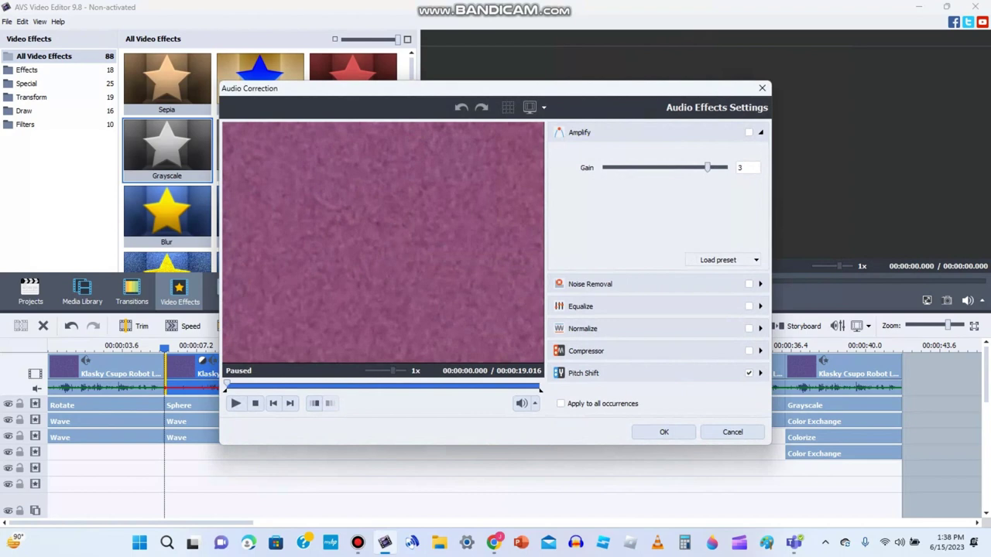
pyautogui.click(760, 373)
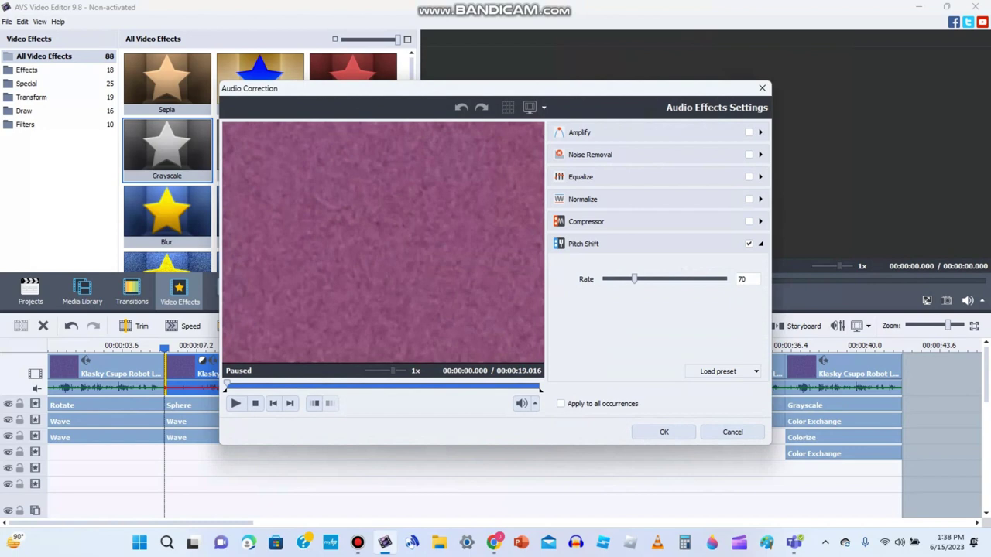
pyautogui.click(663, 432)
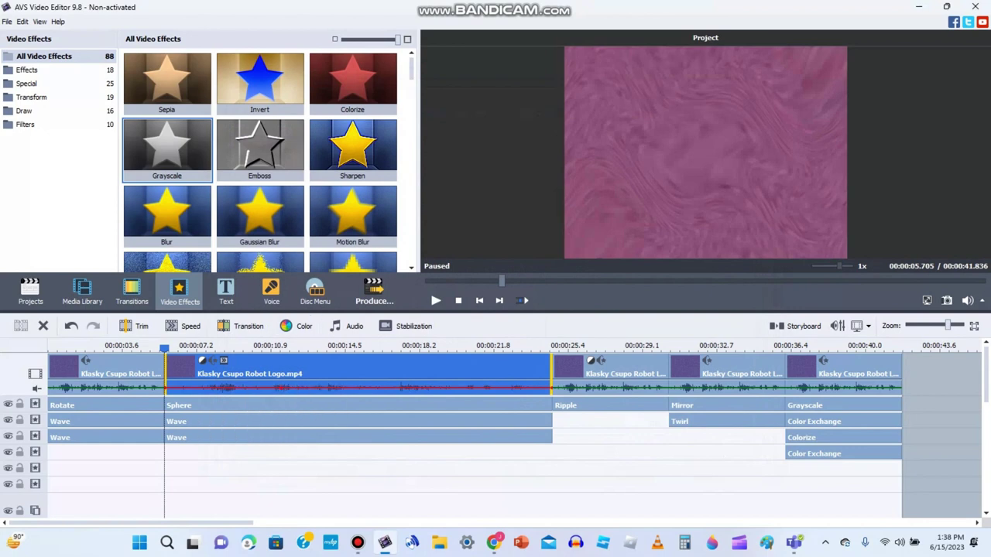
# Review the degree of the second clip's Sphere effect and recheck the clip's hue correction
pyautogui.click(310, 406)
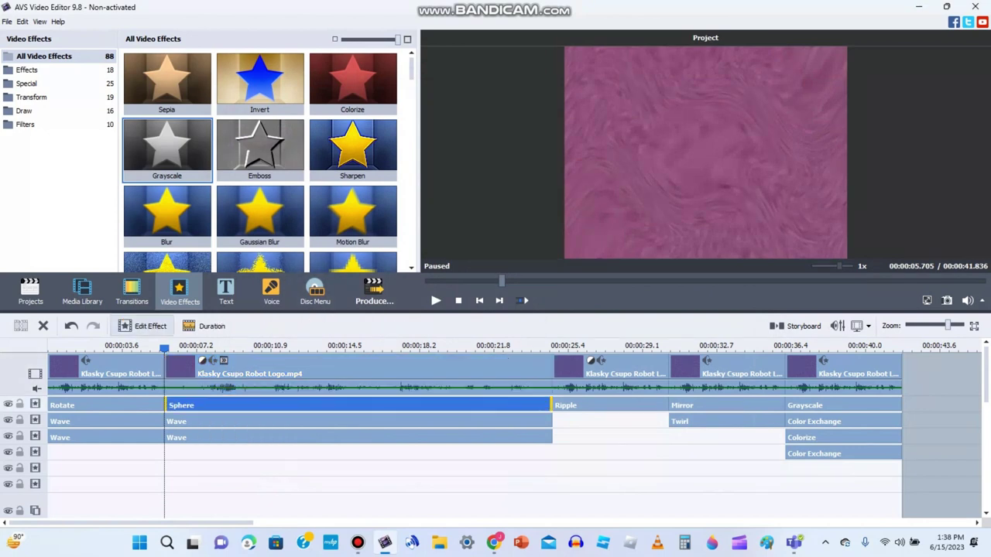
pyautogui.click(143, 326)
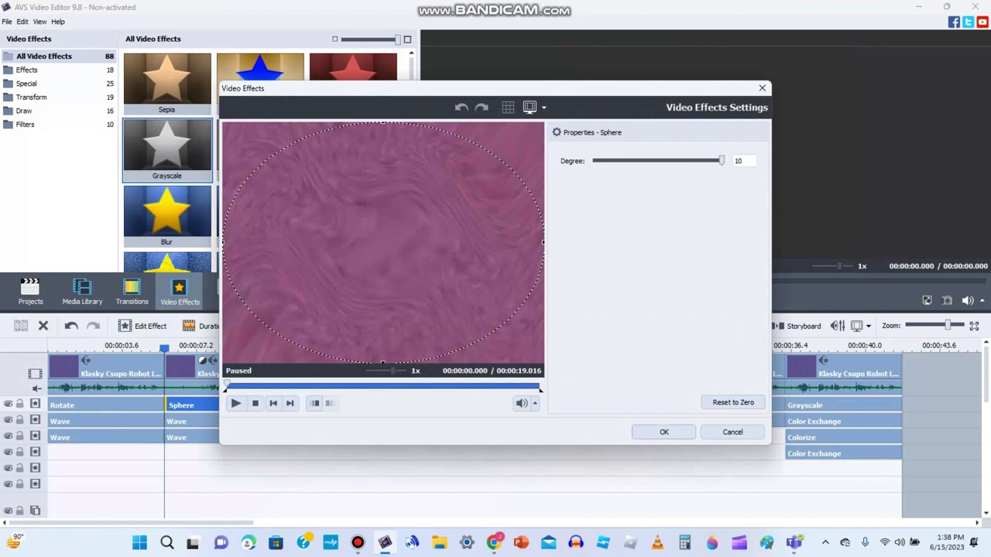
pyautogui.click(663, 432)
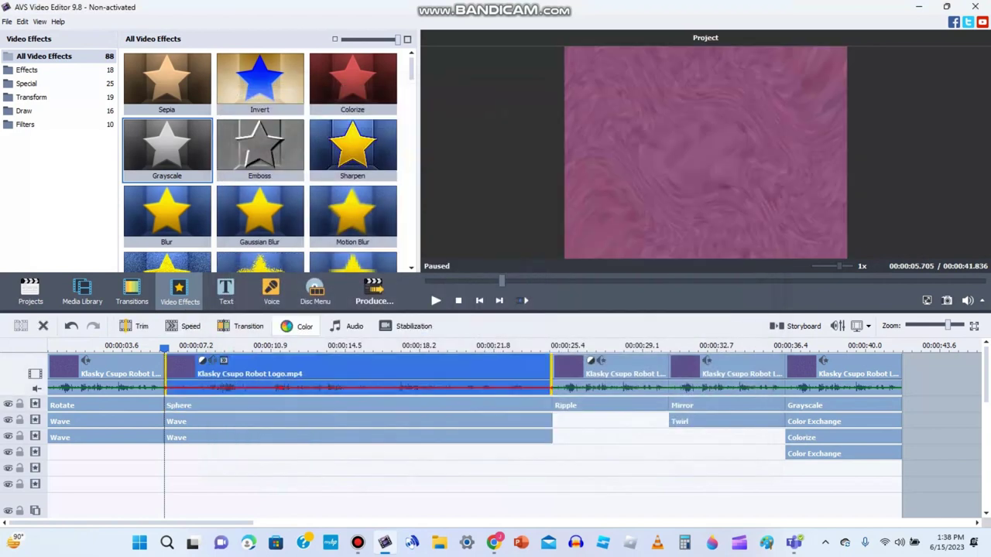
pyautogui.click(296, 326)
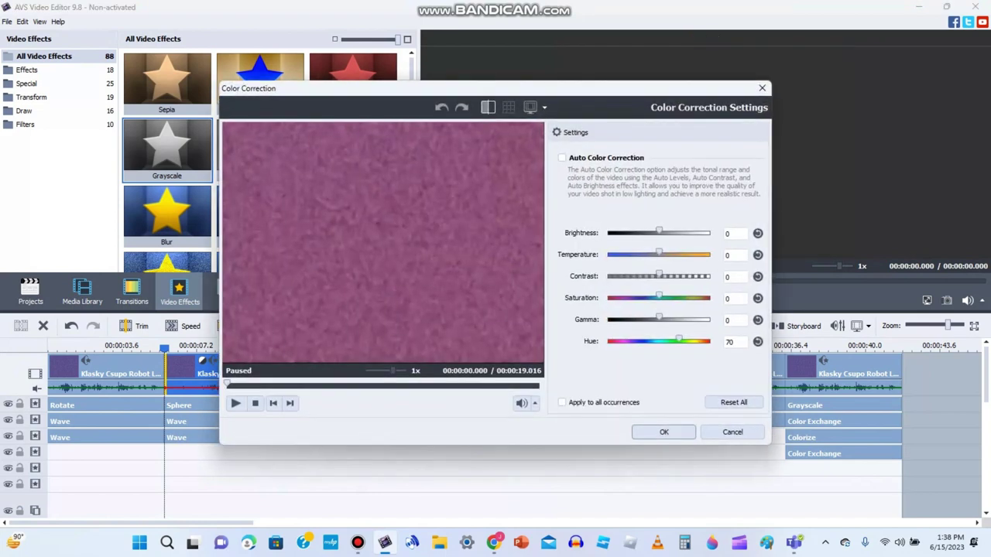
pyautogui.click(663, 432)
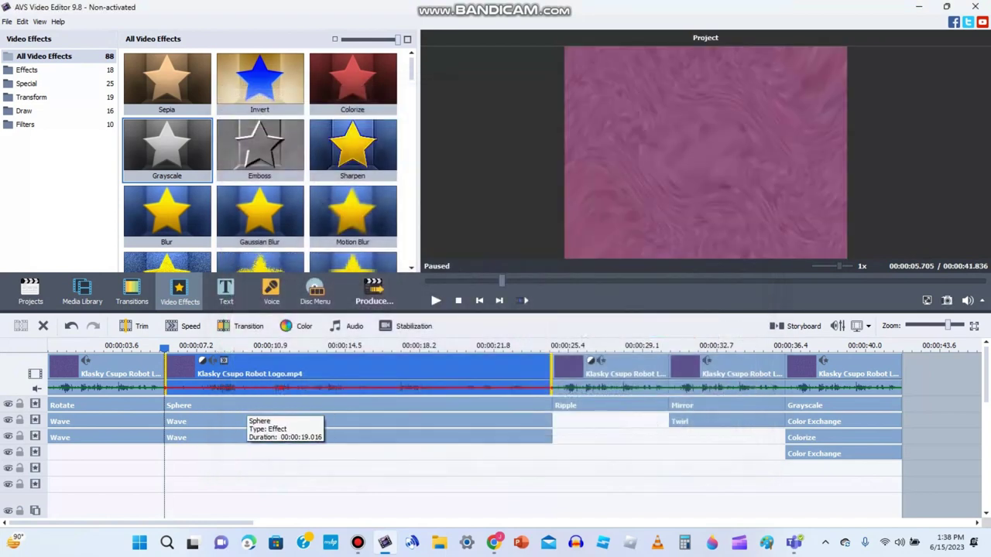
# Review the peaks, amplitude, speed, offset and vertical settings of both Wave effects beneath the second clip
pyautogui.click(248, 421)
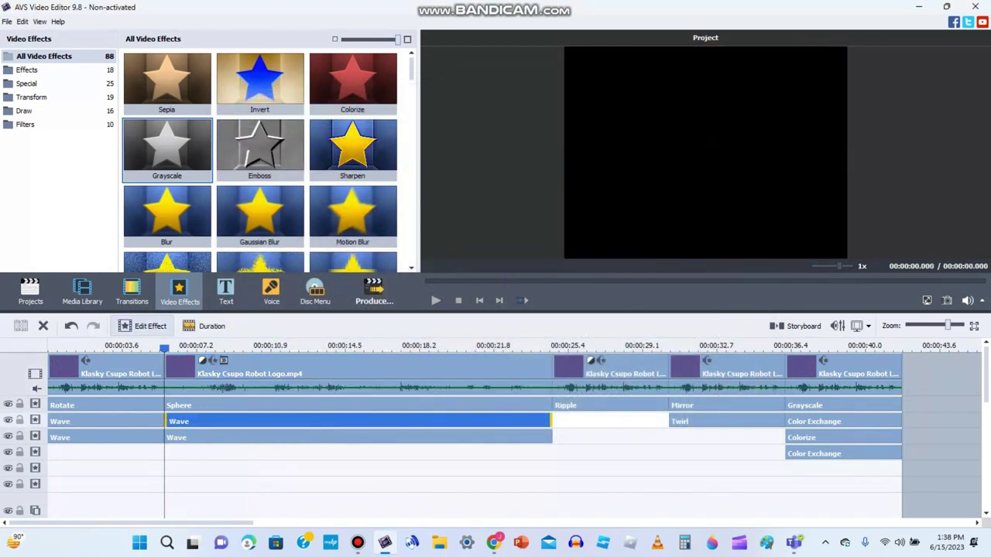
pyautogui.doubleClick(248, 421)
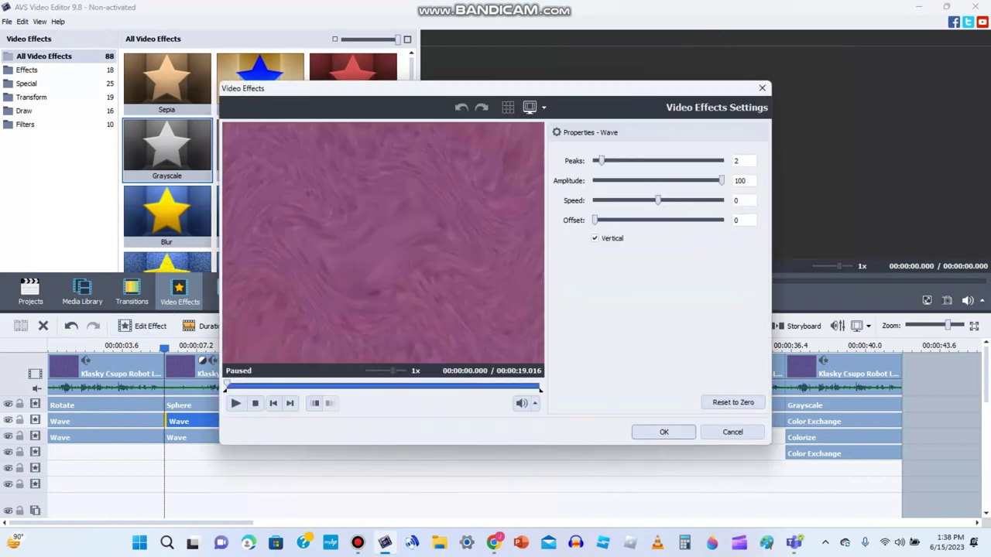
pyautogui.click(663, 433)
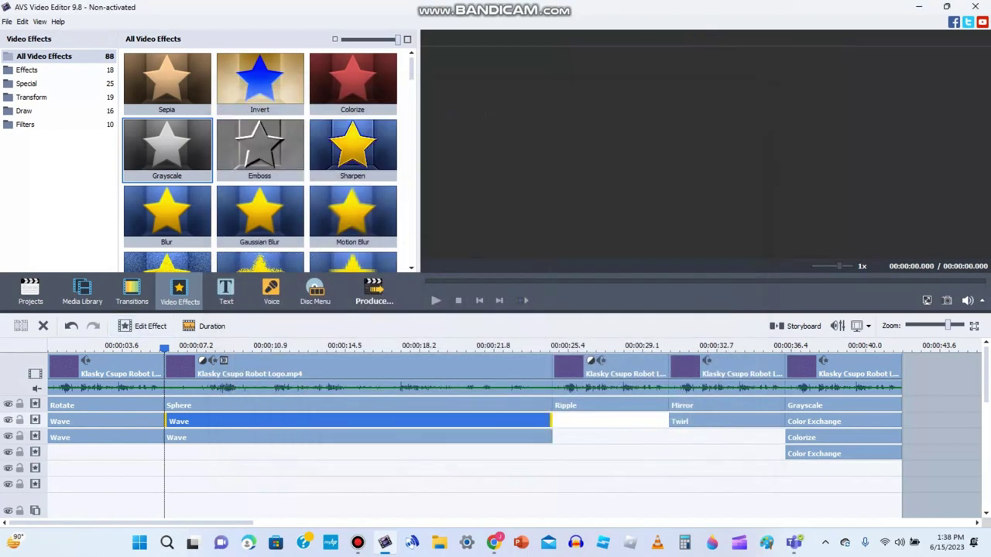
pyautogui.click(310, 437)
pyautogui.click(143, 326)
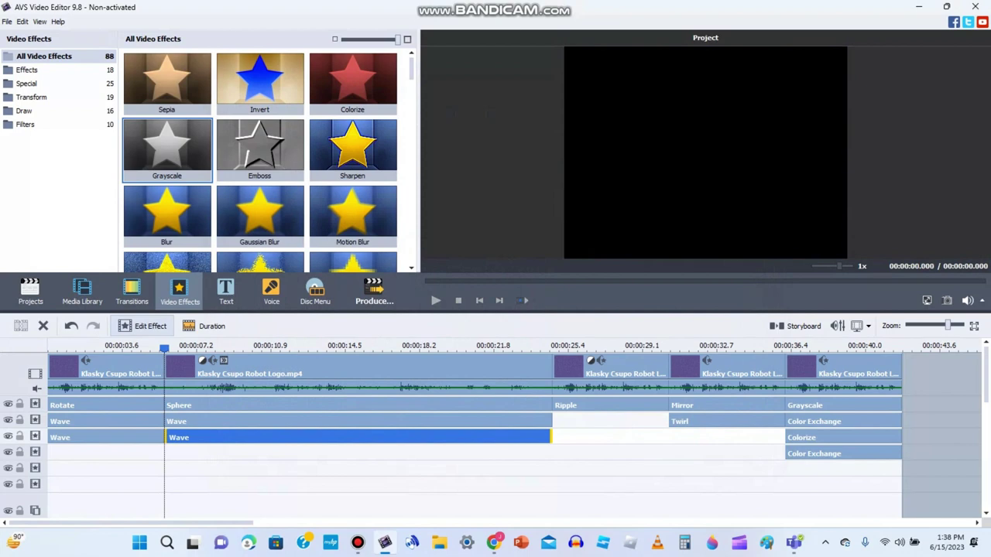
pyautogui.doubleClick(247, 437)
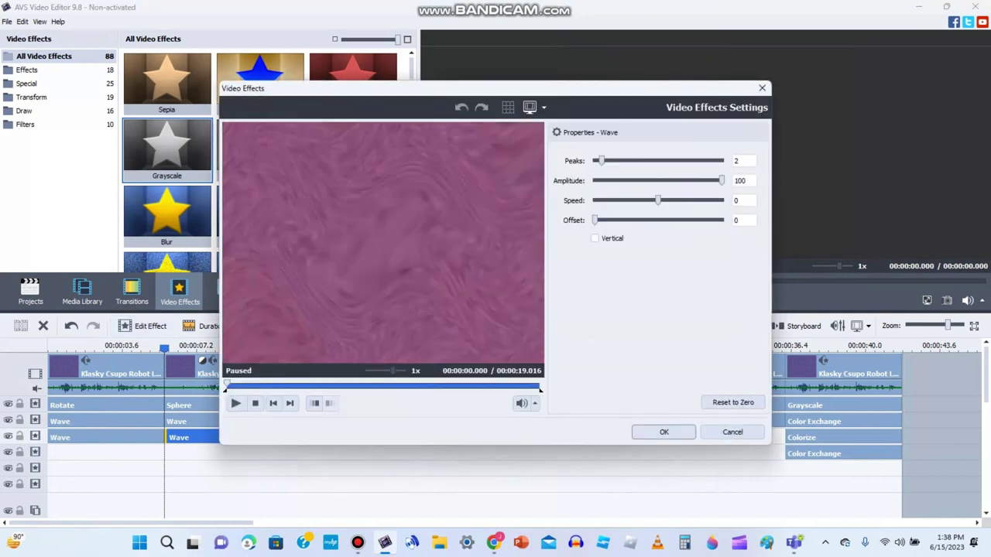
pyautogui.click(664, 433)
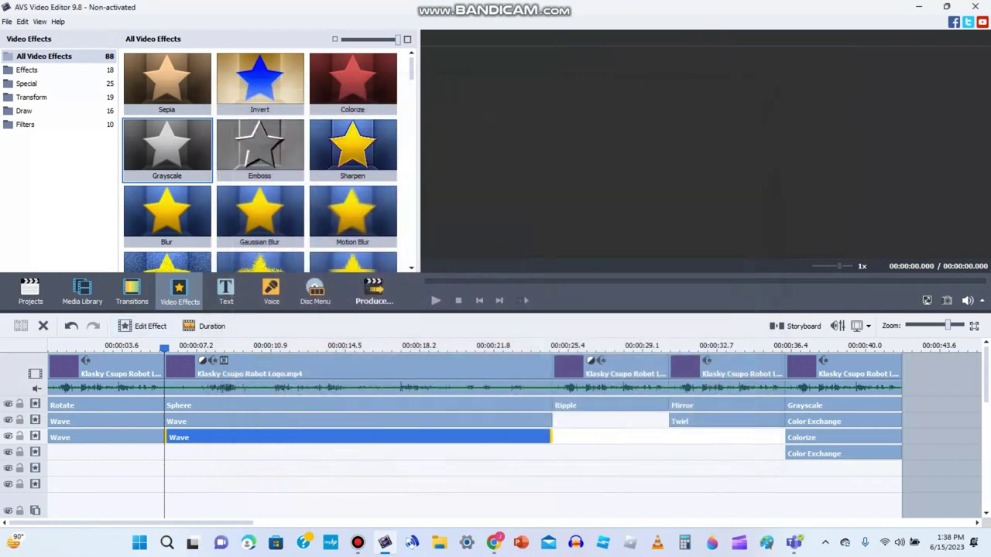
# Recheck the second clip's Pitch Shift rate in its audio correction settings
pyautogui.click(341, 376)
pyautogui.click(346, 326)
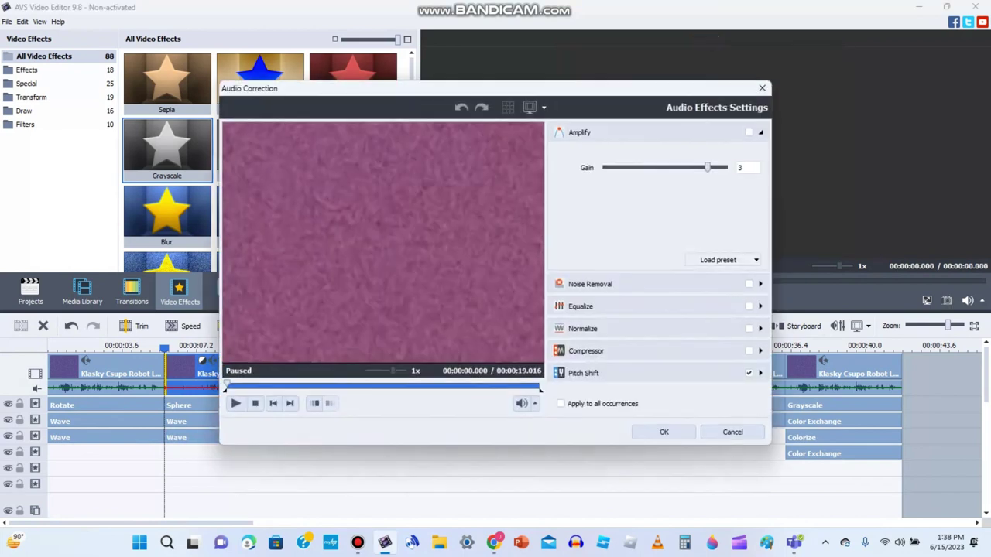
pyautogui.click(761, 372)
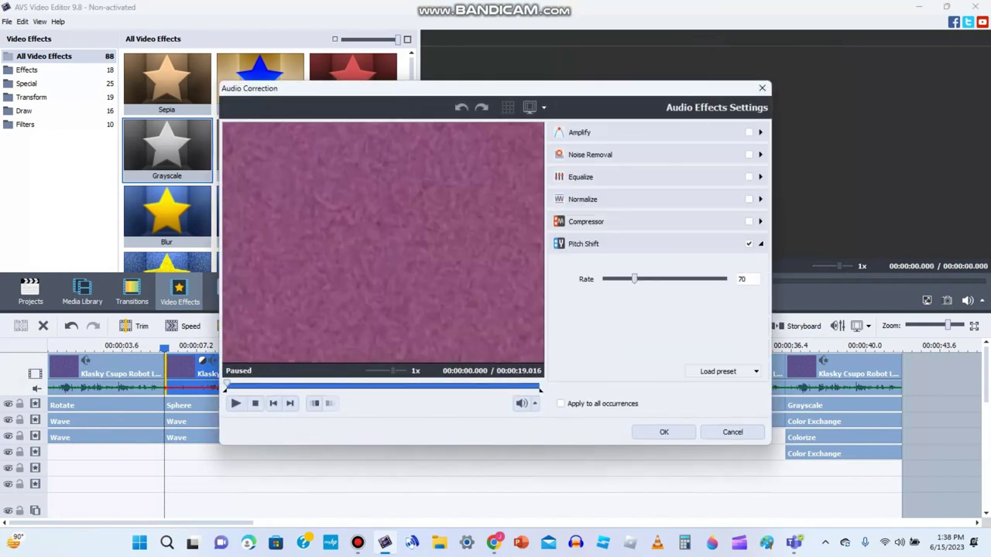
pyautogui.press('Return')
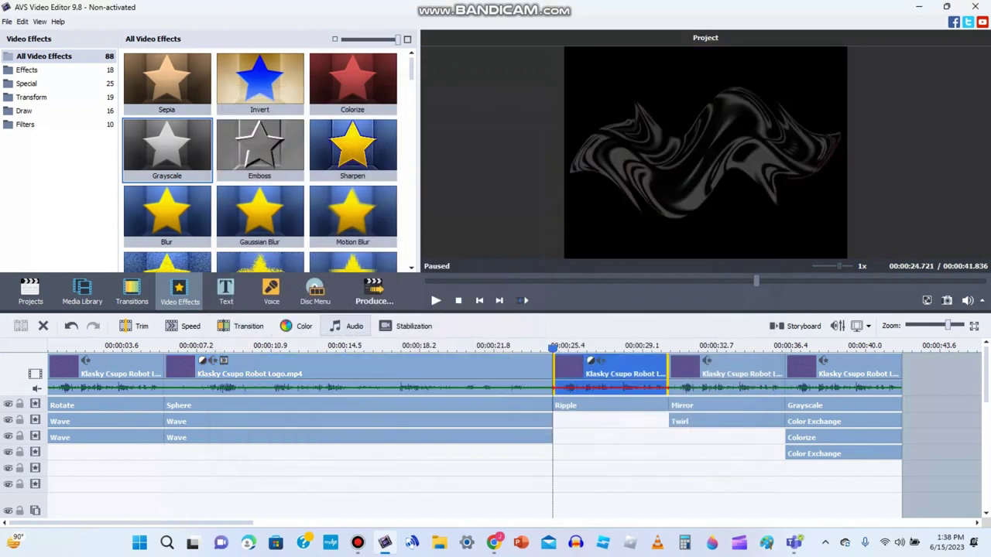
# Check the third clip's hue correction and the Pitch Shift rate in its audio correction settings
pyautogui.click(296, 326)
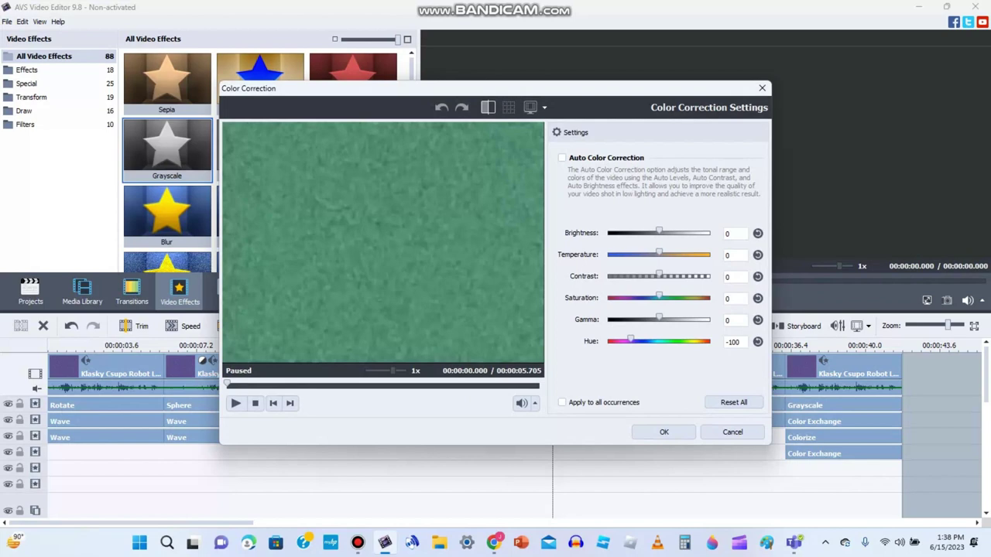
pyautogui.press('Return')
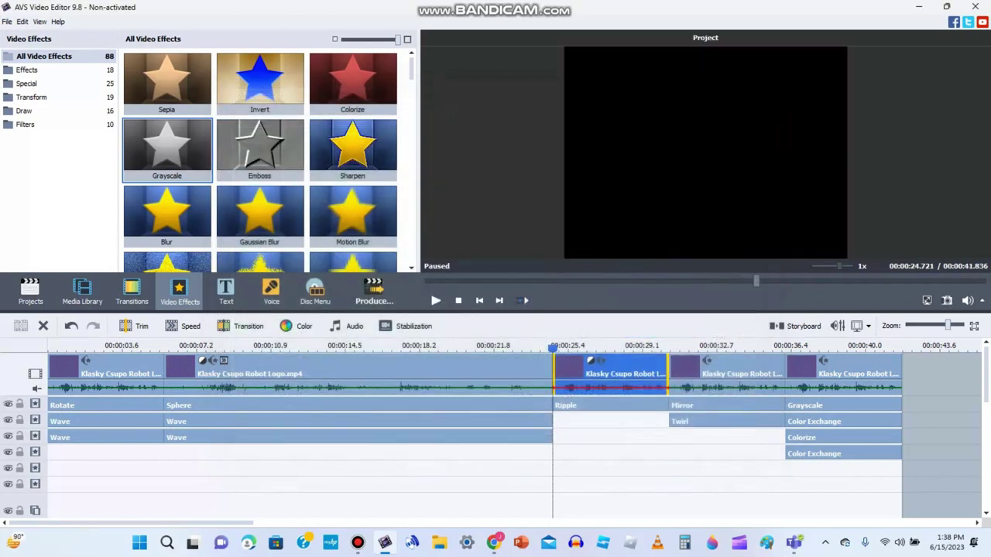
pyautogui.click(348, 326)
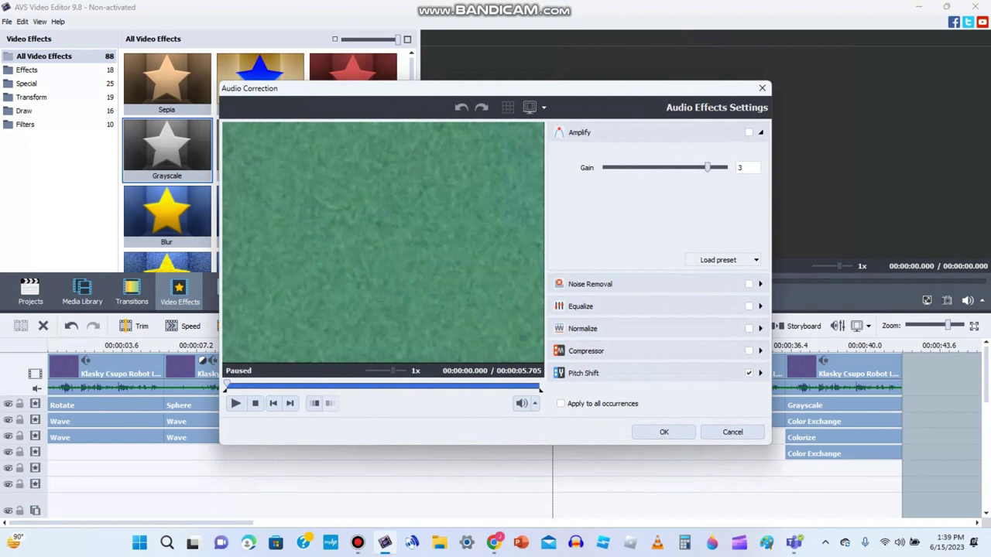
pyautogui.click(760, 373)
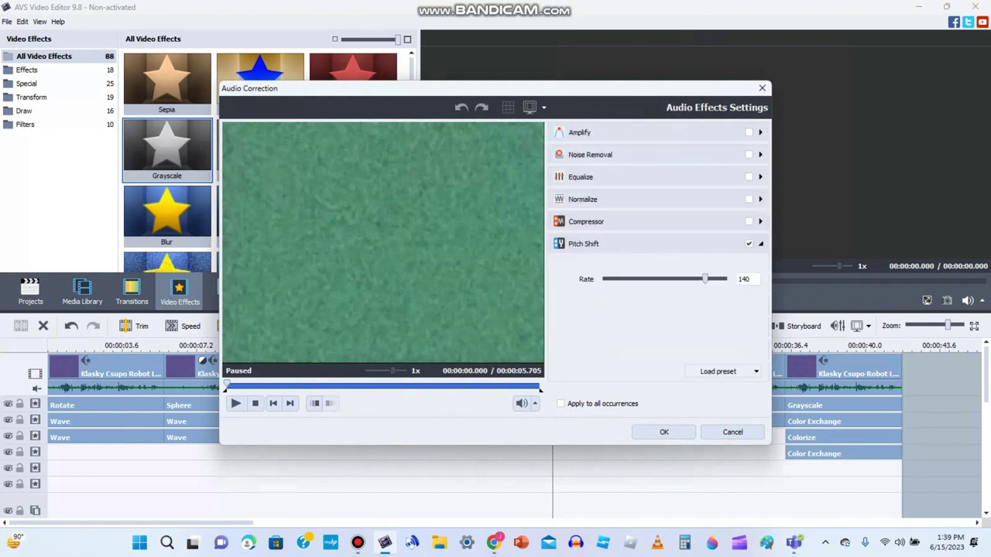
# Load the Alto preset for the third clip's Pitch Shift and select the Ripple effect beneath the clip
pyautogui.click(720, 372)
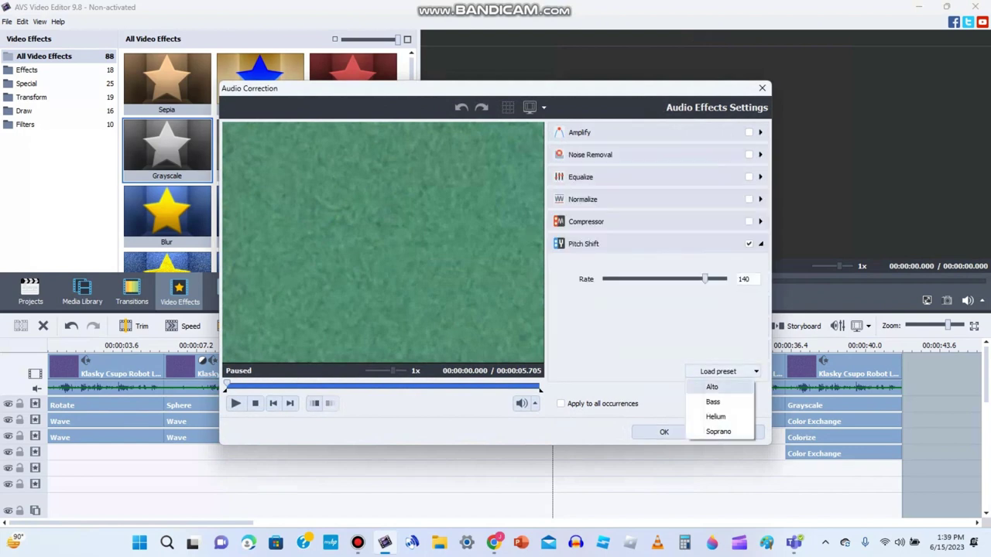
pyautogui.click(712, 387)
pyautogui.click(663, 432)
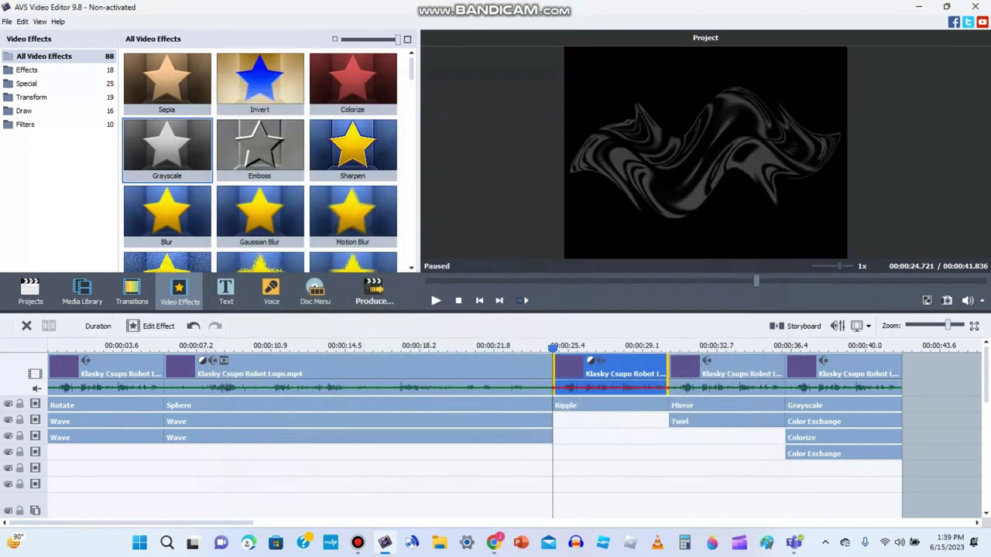
pyautogui.click(610, 406)
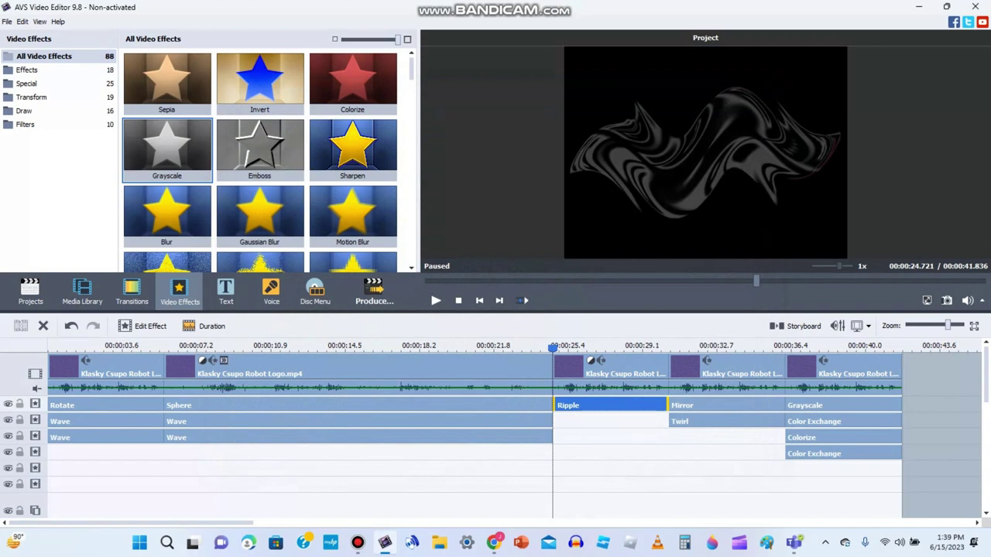
# Review the fourth clip's Noise Removal settings and Pitch Shift rate in its audio correction settings
pyautogui.click(724, 368)
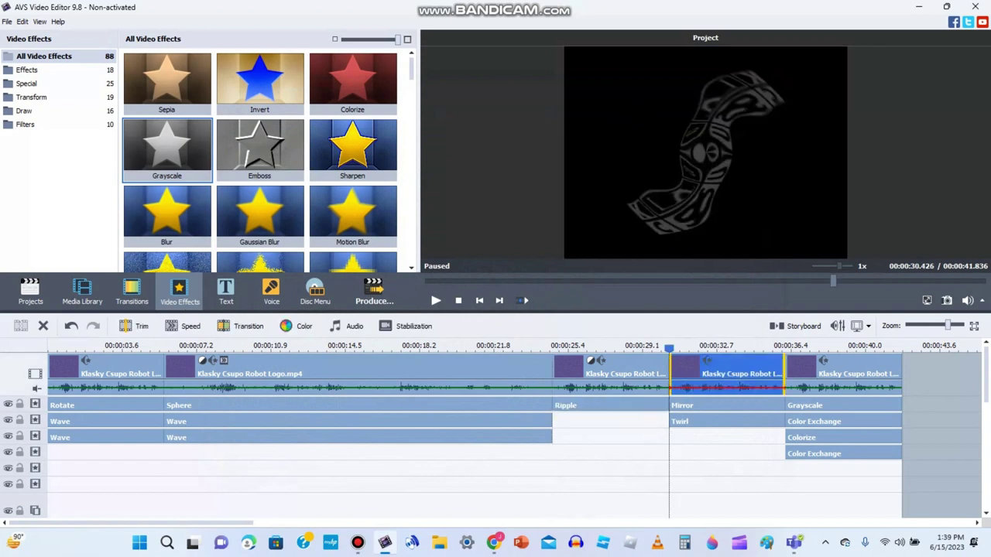
pyautogui.click(347, 325)
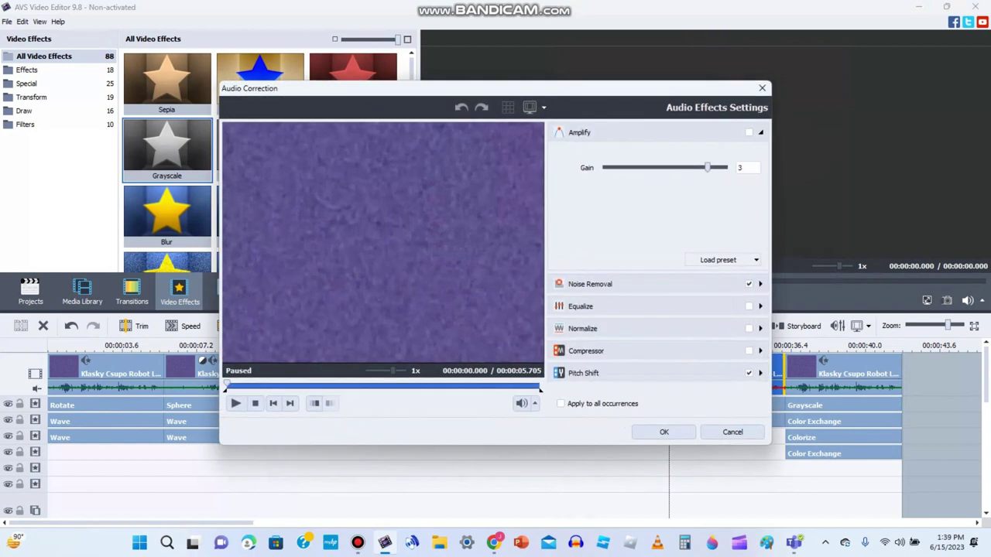
pyautogui.click(761, 284)
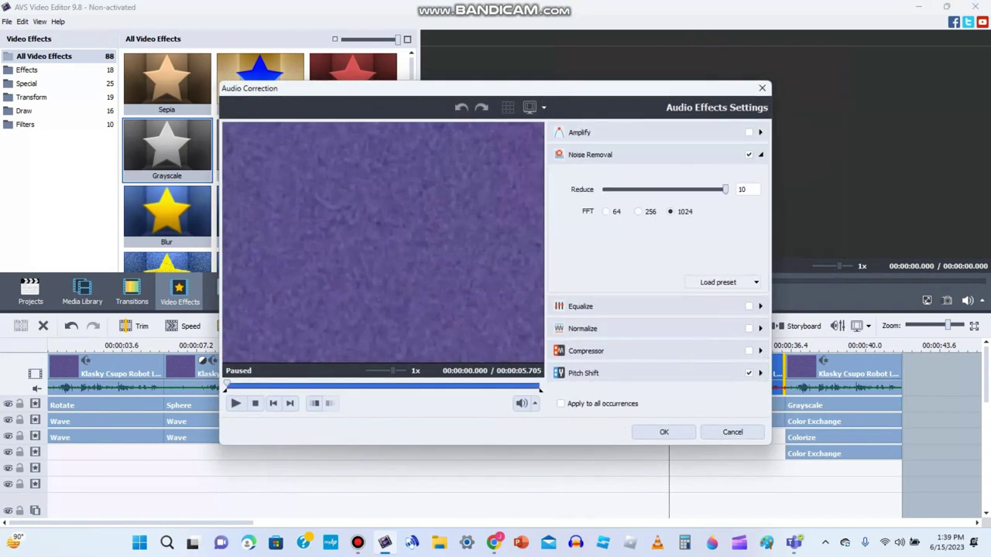
pyautogui.click(760, 373)
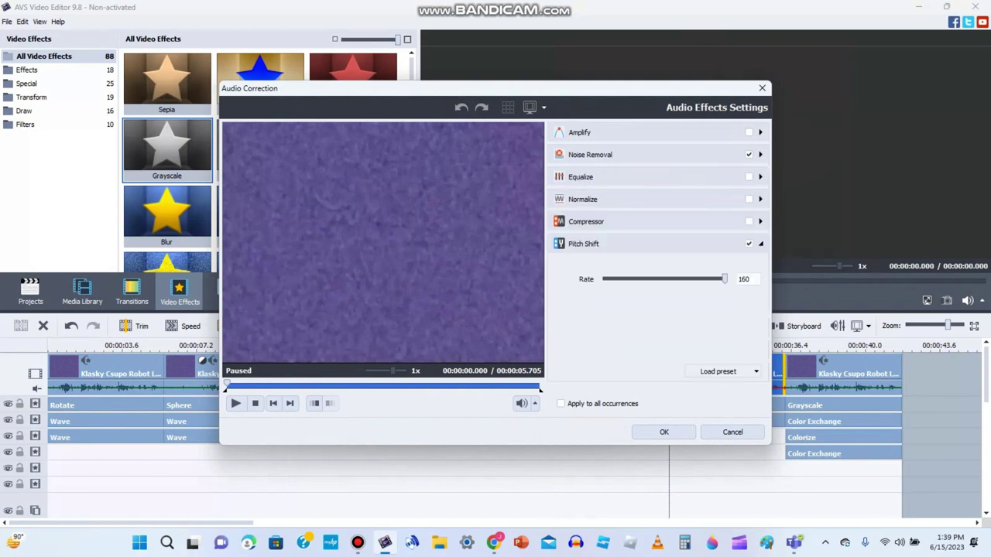
# Load the Bass preset for the fourth clip's Pitch Shift and accept the audio settings
pyautogui.click(723, 372)
pyautogui.click(714, 402)
pyautogui.click(663, 432)
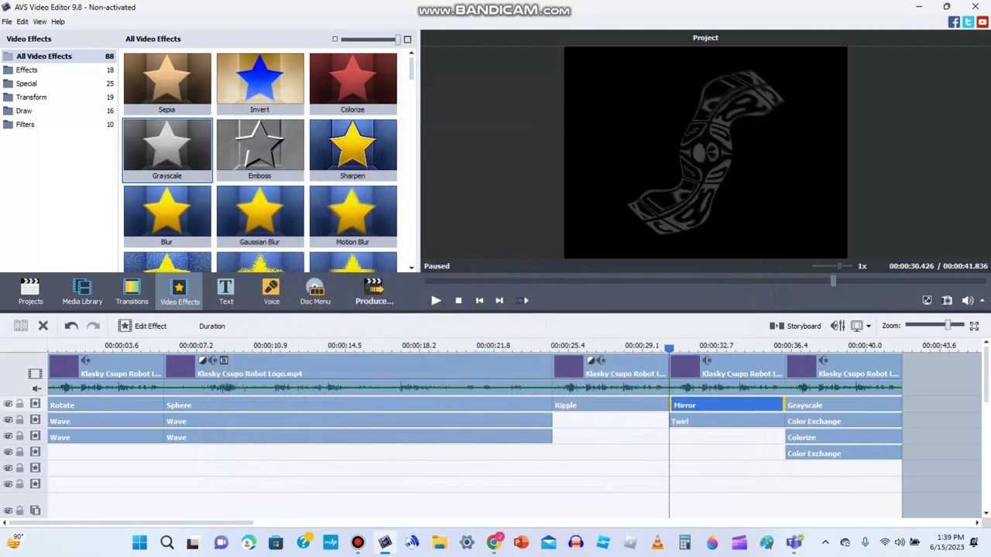
# Review the Mirror effect's type and level and the Twirl effect's degree and angle beneath the fourth clip
pyautogui.click(143, 326)
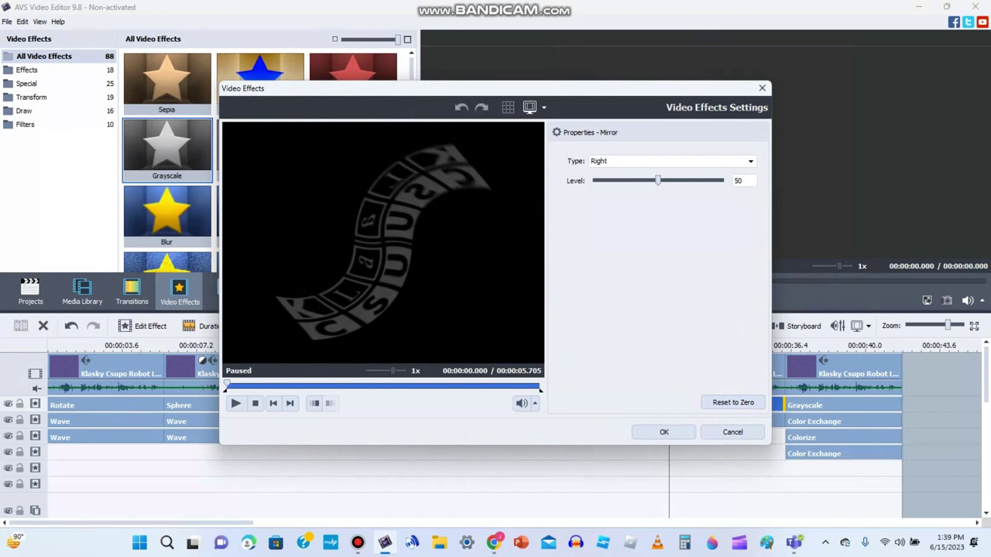
pyautogui.click(663, 432)
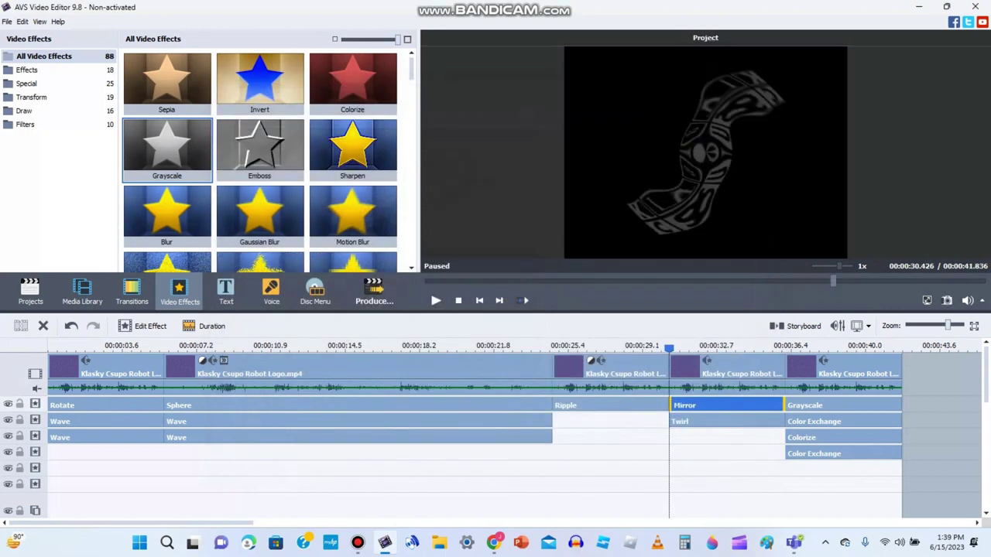
pyautogui.click(682, 421)
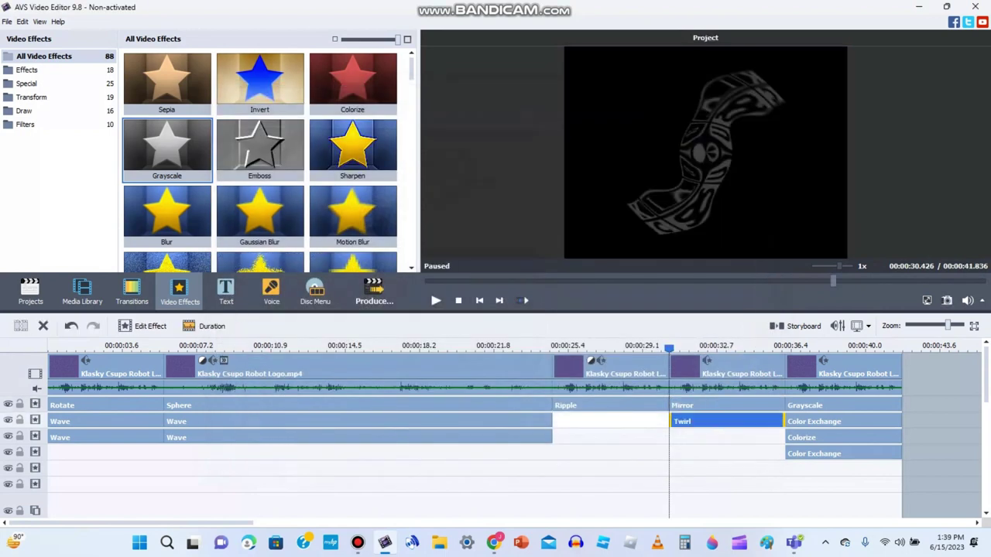
pyautogui.click(146, 326)
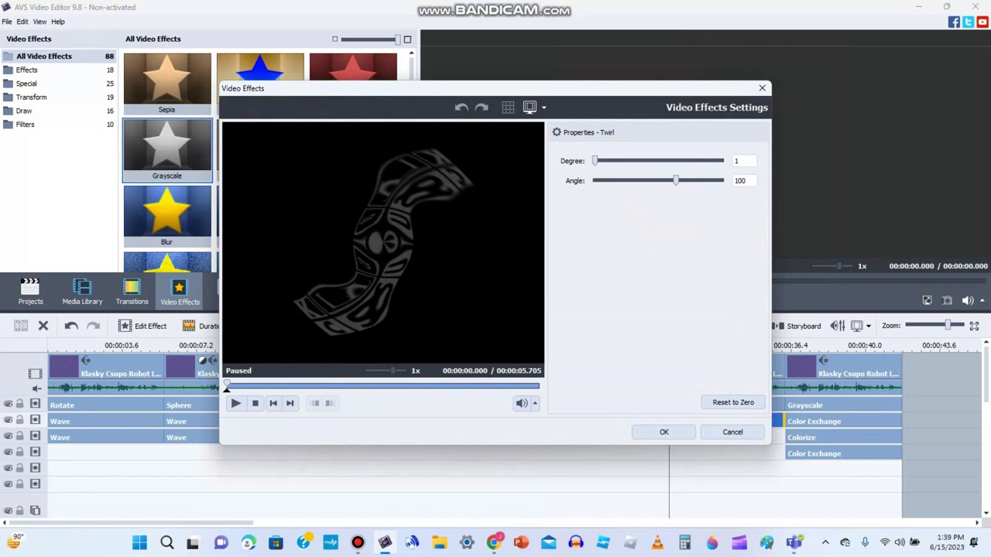
# Move the Twirl effect's end marker to the end of the clip and return it to the clip's start
pyautogui.click(290, 403)
pyautogui.click(330, 403)
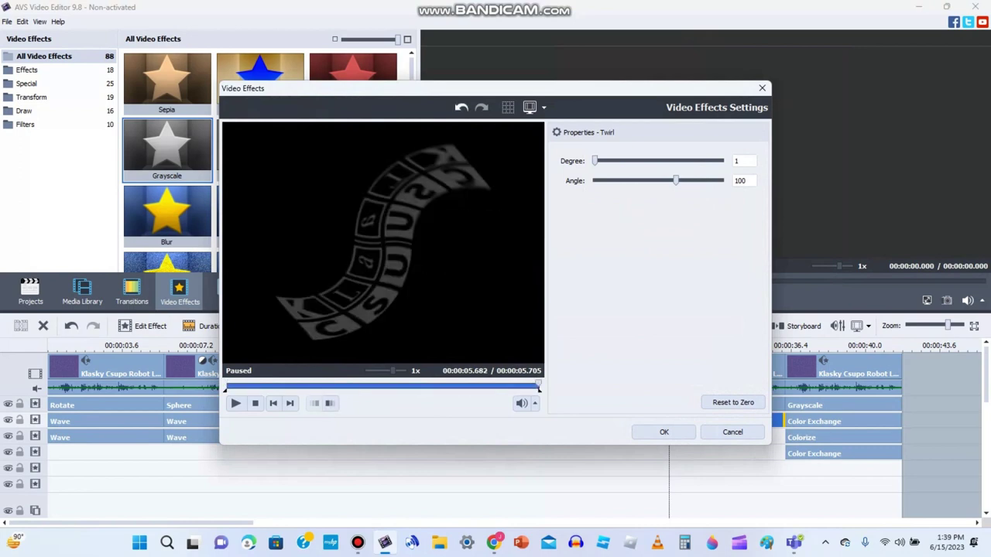
pyautogui.moveTo(538, 387); pyautogui.dragTo(226, 387)
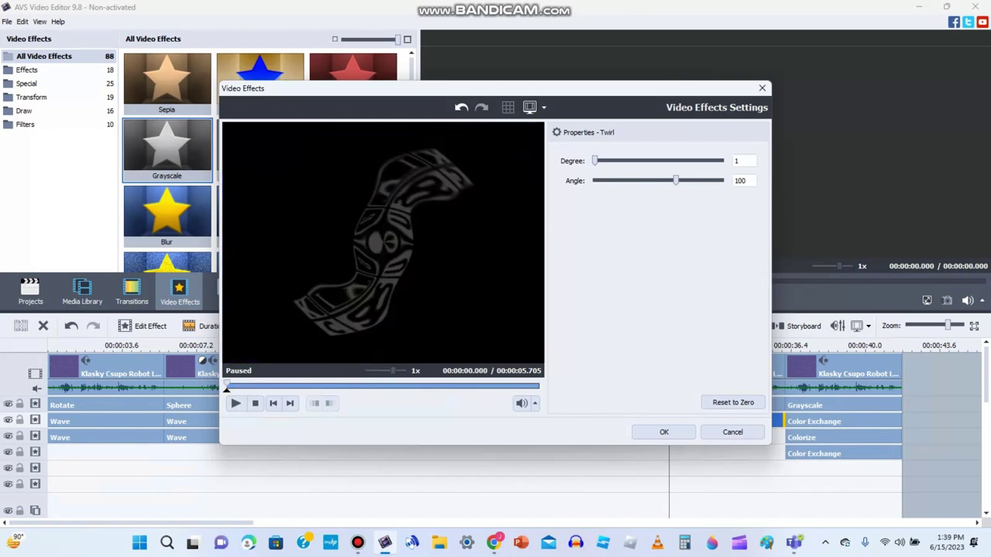
pyautogui.click(663, 432)
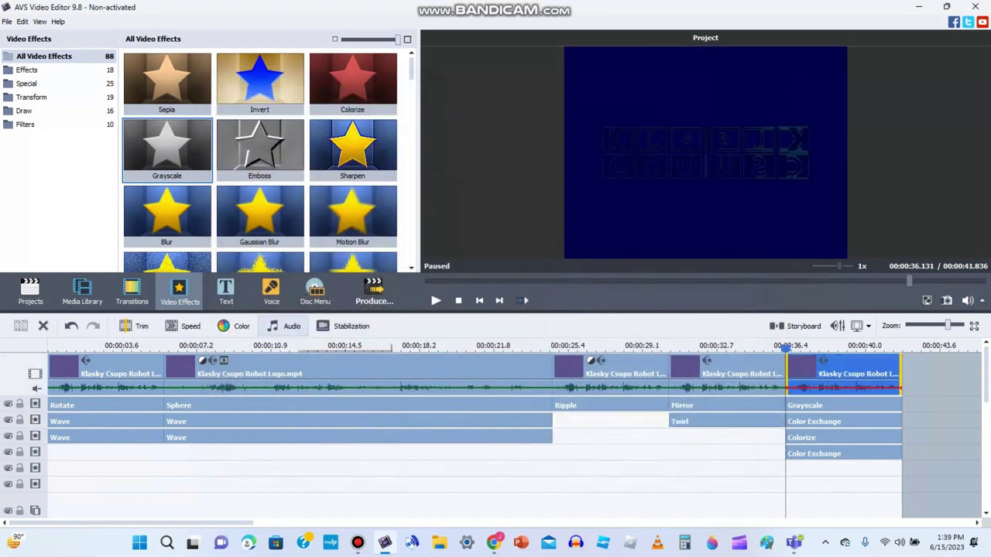
# Check the last clip's Pitch Shift rate and both colors of its upper Color Exchange effect
pyautogui.click(283, 326)
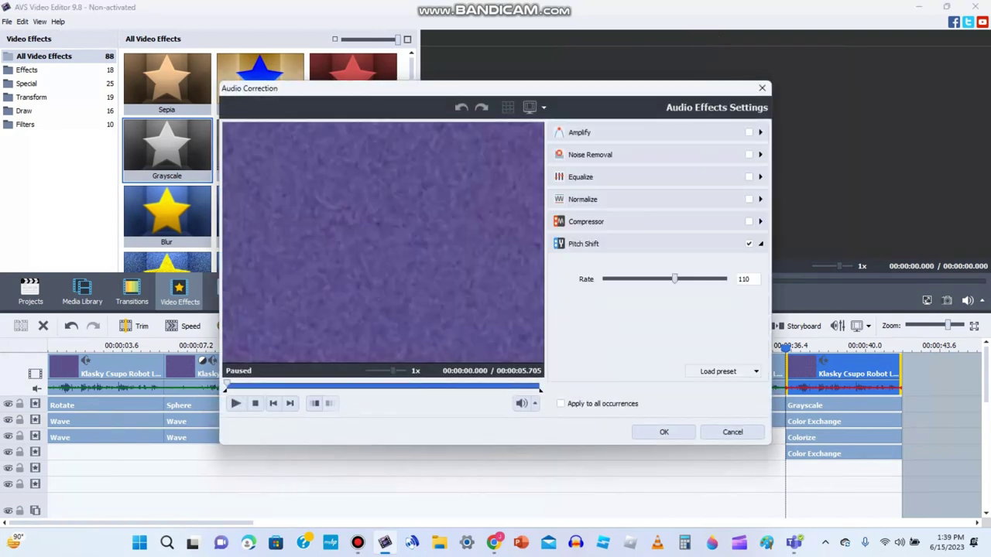
pyautogui.click(663, 432)
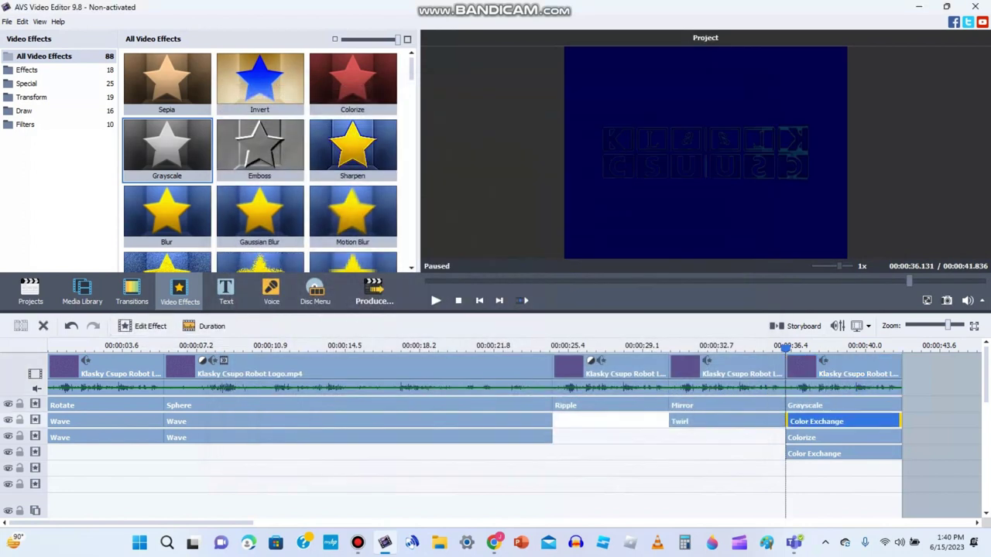
pyautogui.click(821, 421)
pyautogui.click(142, 326)
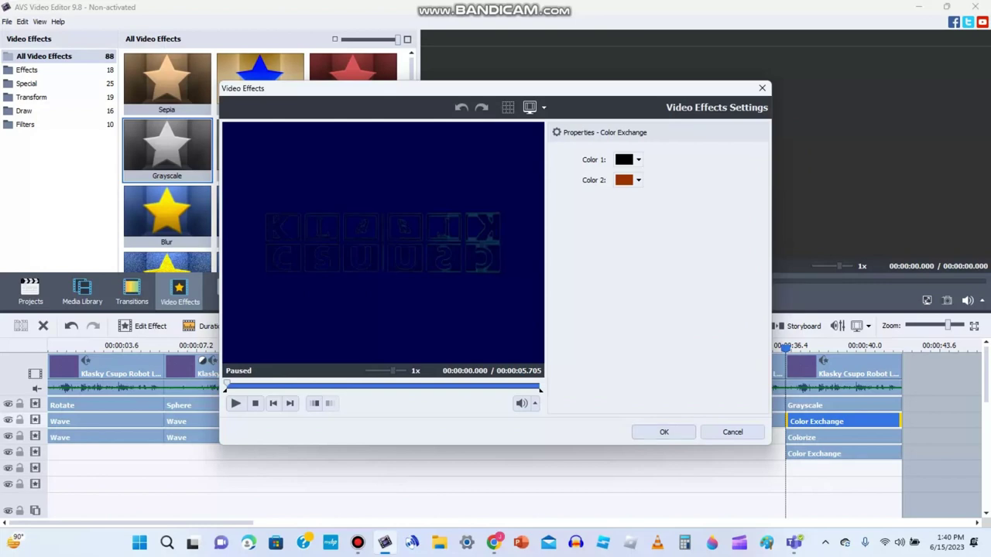
pyautogui.click(664, 432)
# Review the mask, RGB and level settings of the last clip's Colorize effect and both colors of its lower Color Exchange effect
pyautogui.click(821, 437)
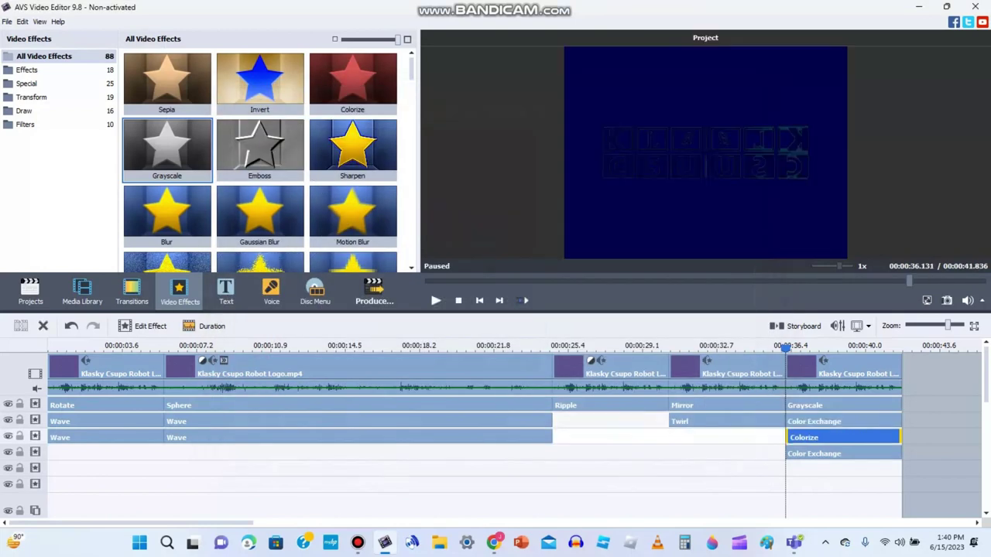
pyautogui.click(144, 325)
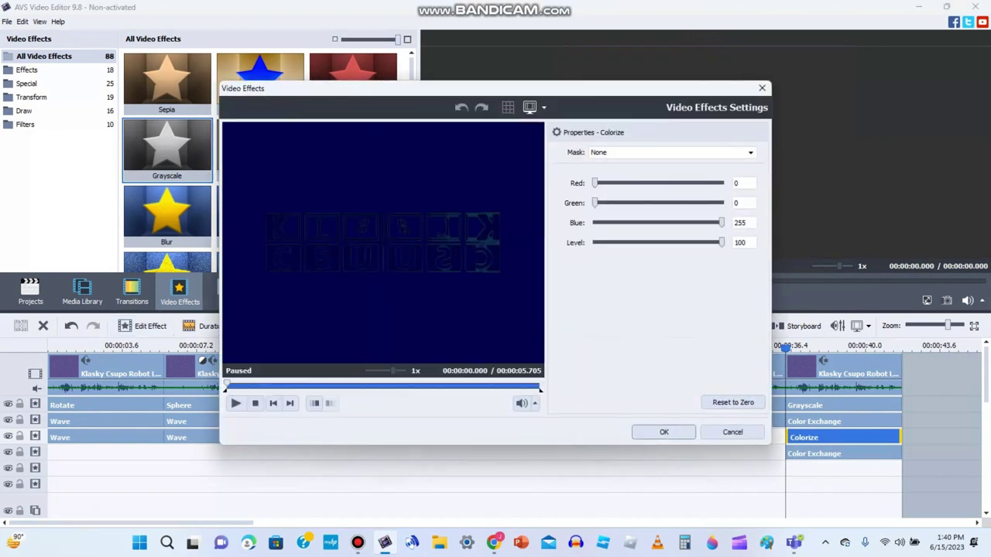
pyautogui.click(663, 432)
pyautogui.click(821, 454)
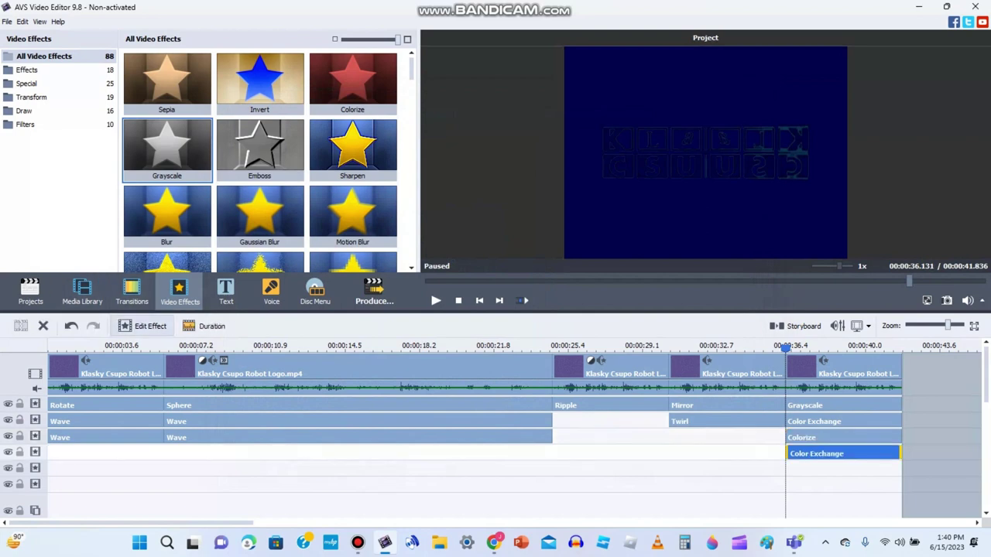
pyautogui.click(143, 326)
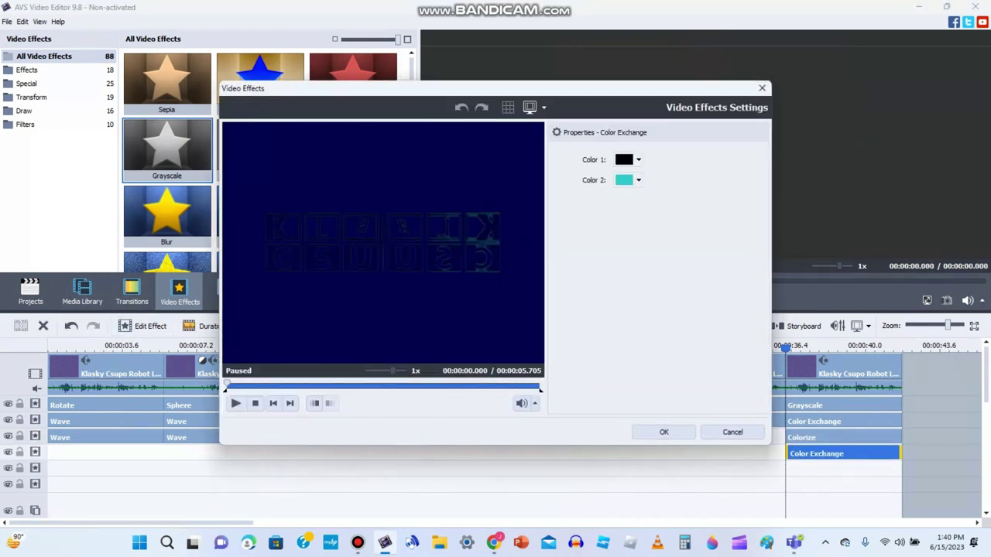
pyautogui.click(663, 432)
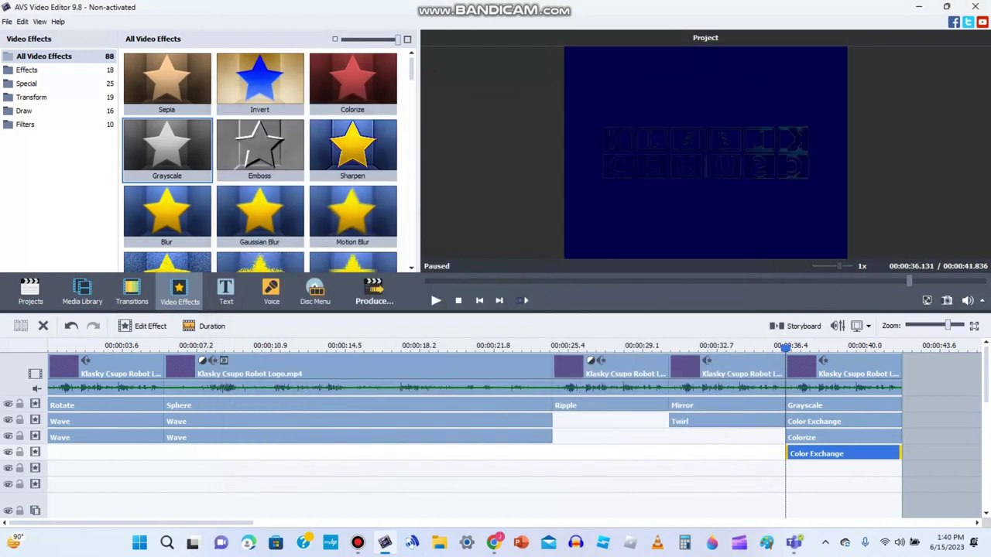